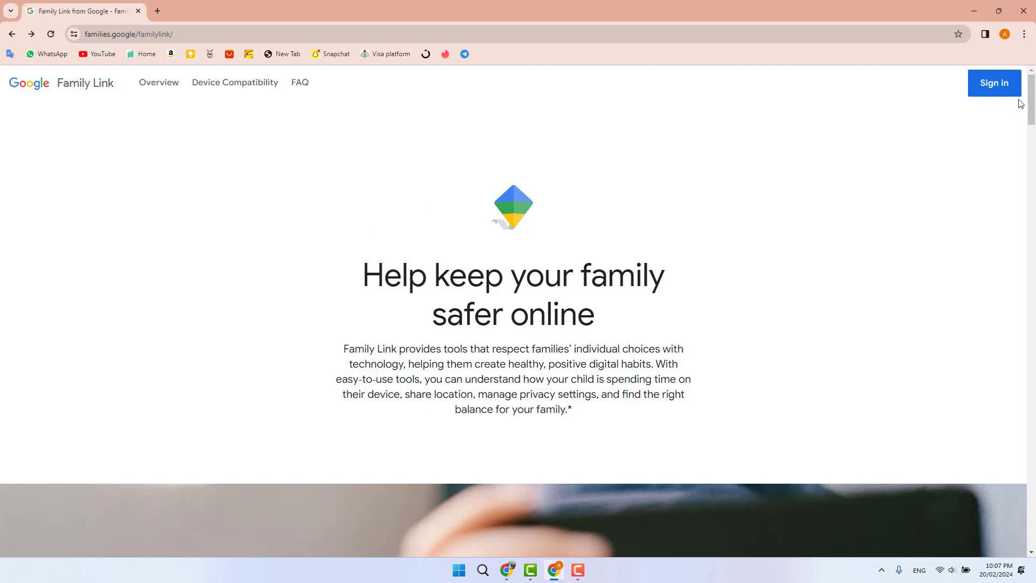
Sign in to Family Link and start a new Google Account for a child who has none.
left_click(1004, 92)
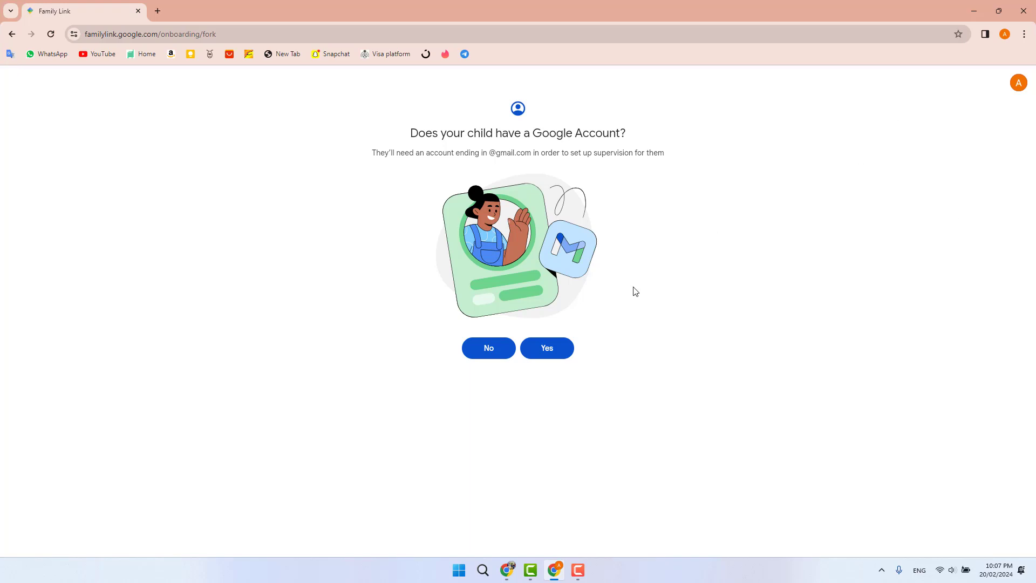
left_click(489, 354)
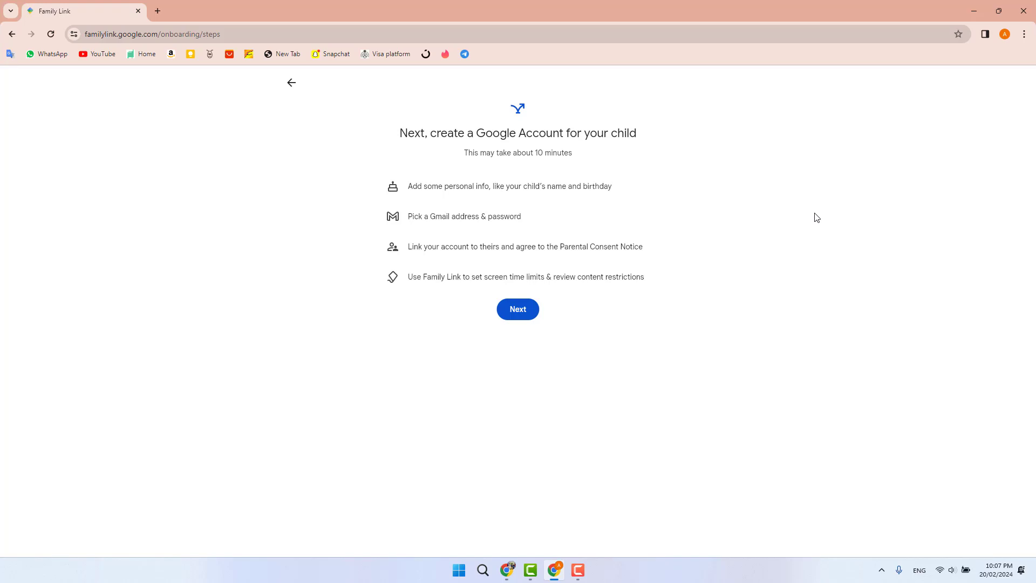
left_click(516, 308)
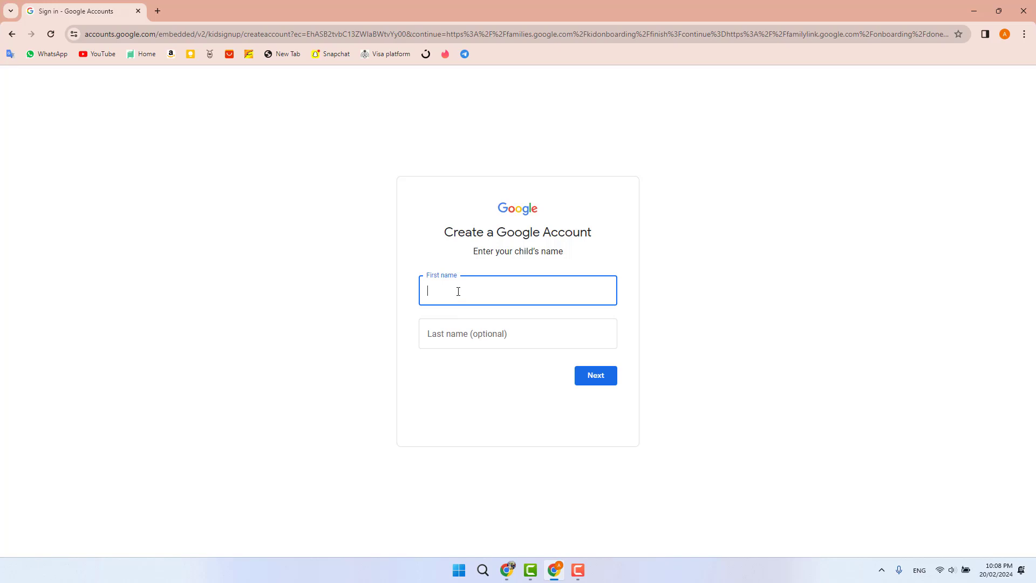
Enter the child's first and last name and submit them.
left_click(506, 334)
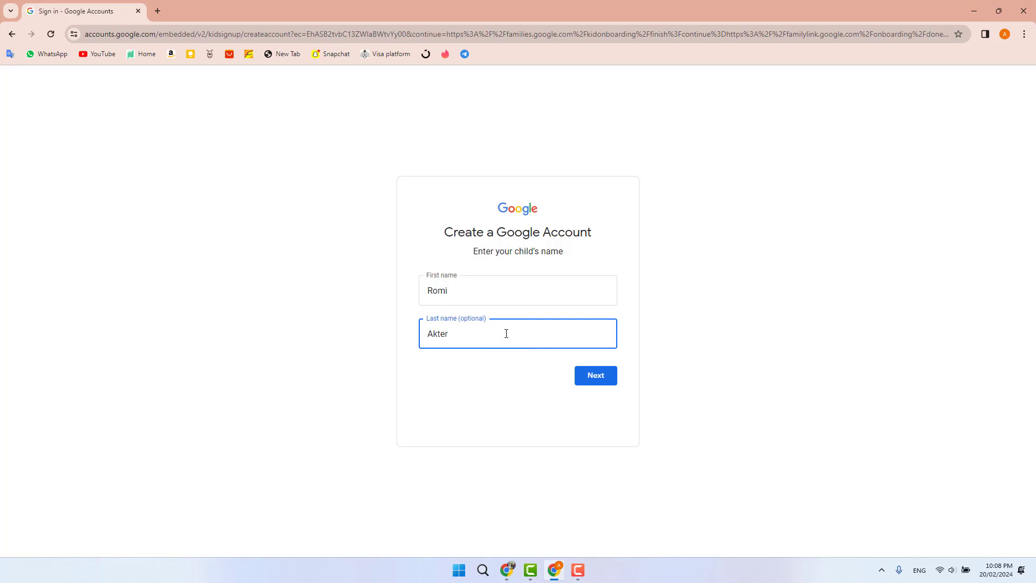
left_click(581, 381)
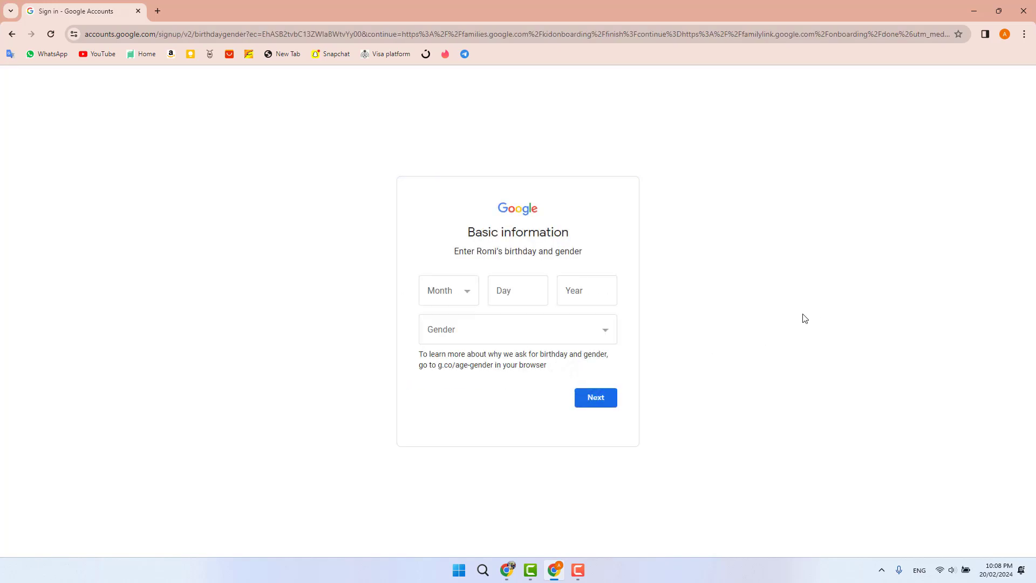
Set the birthday to January 01, 2023 and gender to Female, then continue.
left_click(458, 290)
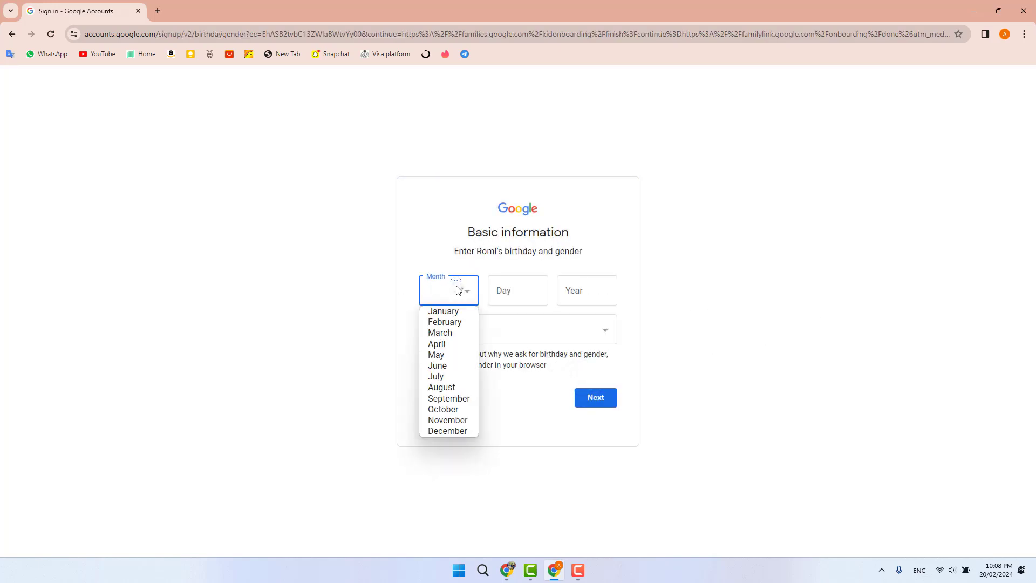
left_click(444, 311)
left_click(510, 292)
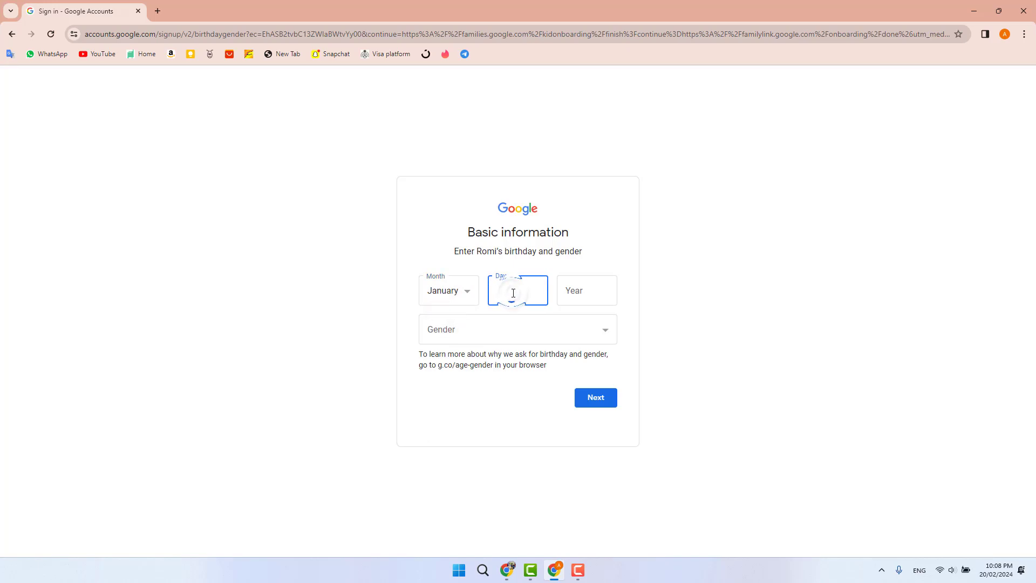
type("01")
left_click(580, 292)
type("2023")
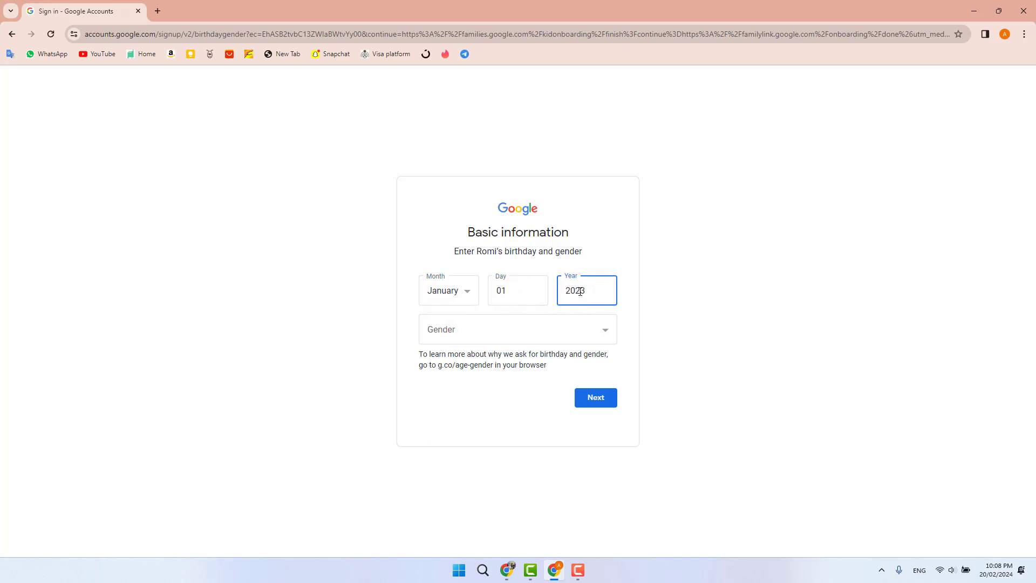
left_click(456, 338)
left_click(463, 349)
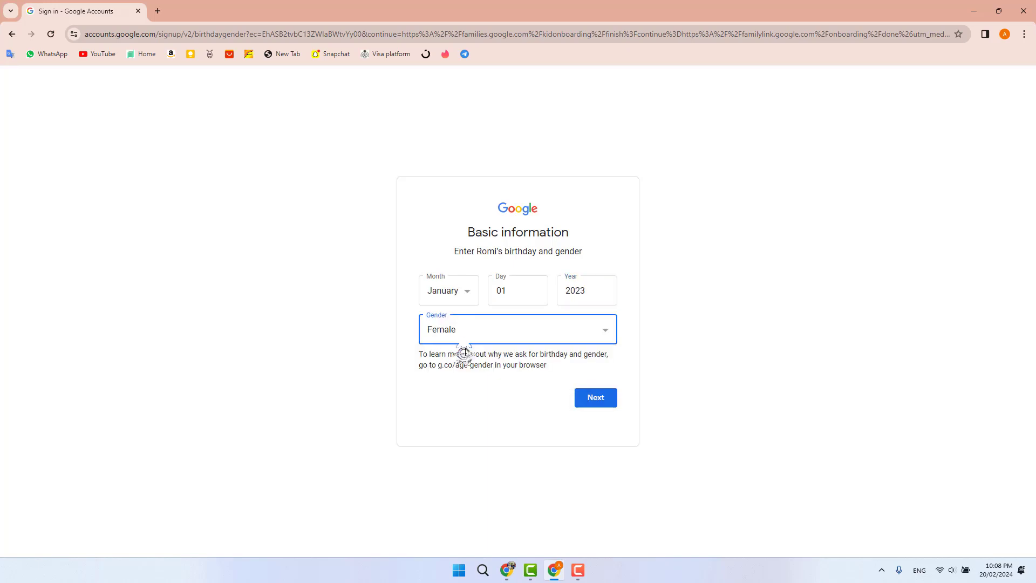
left_click(600, 404)
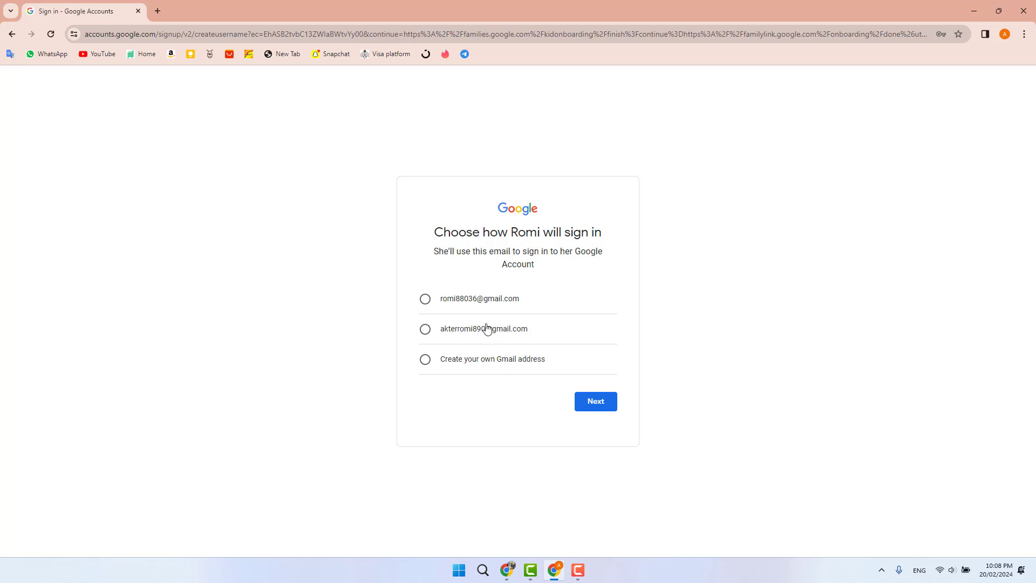
Take the first suggested Gmail address and set a hidden account password.
left_click(475, 302)
left_click(593, 410)
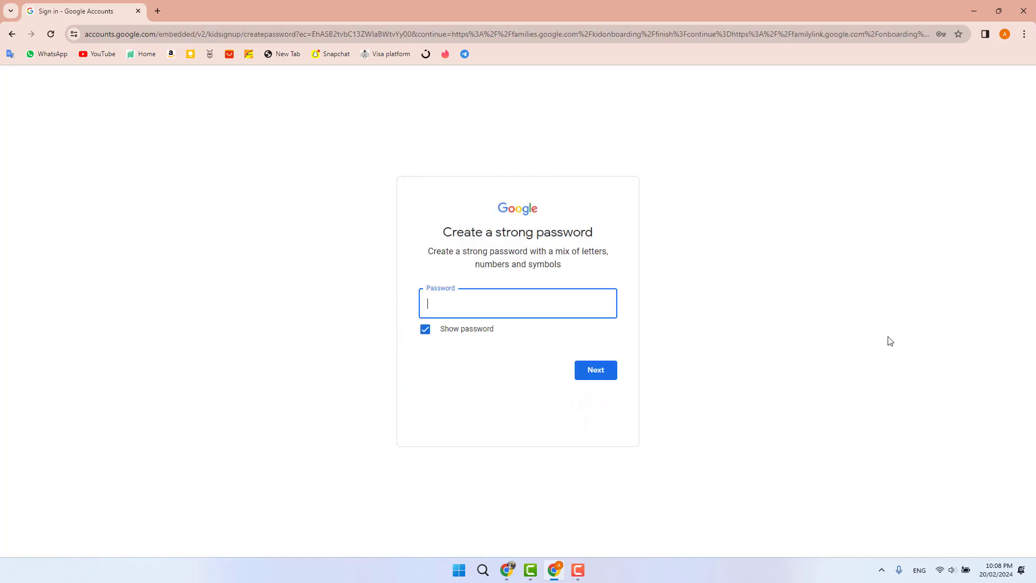
left_click(438, 334)
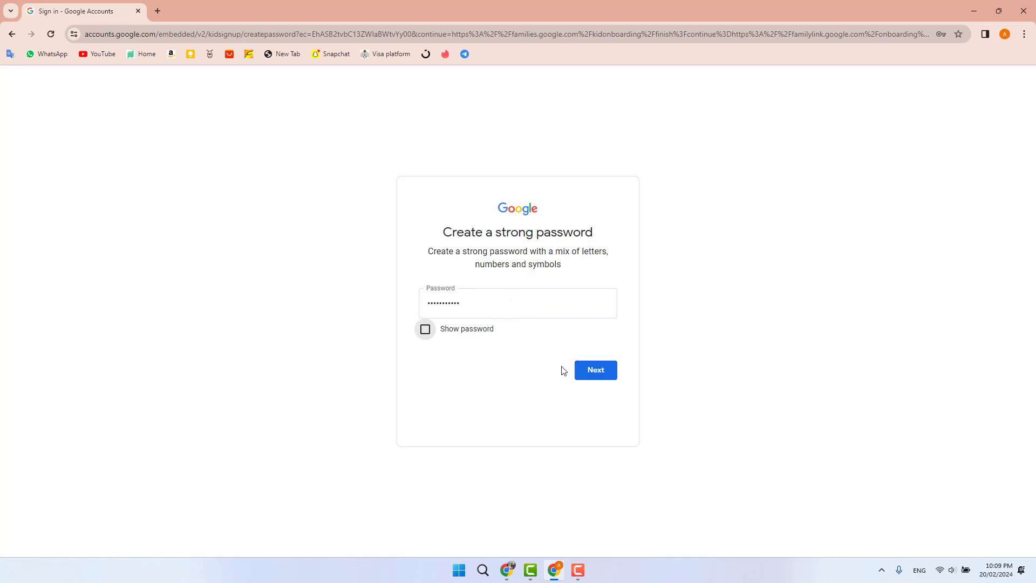
left_click(595, 372)
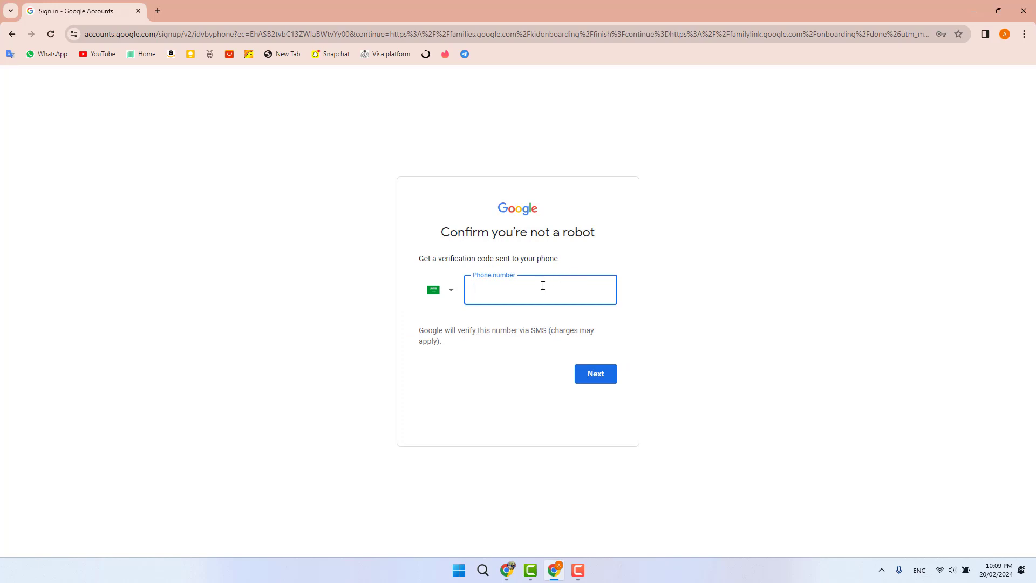
Enter the verification phone number, then submit the 6-digit code texted to it.
key("ctrl+v")
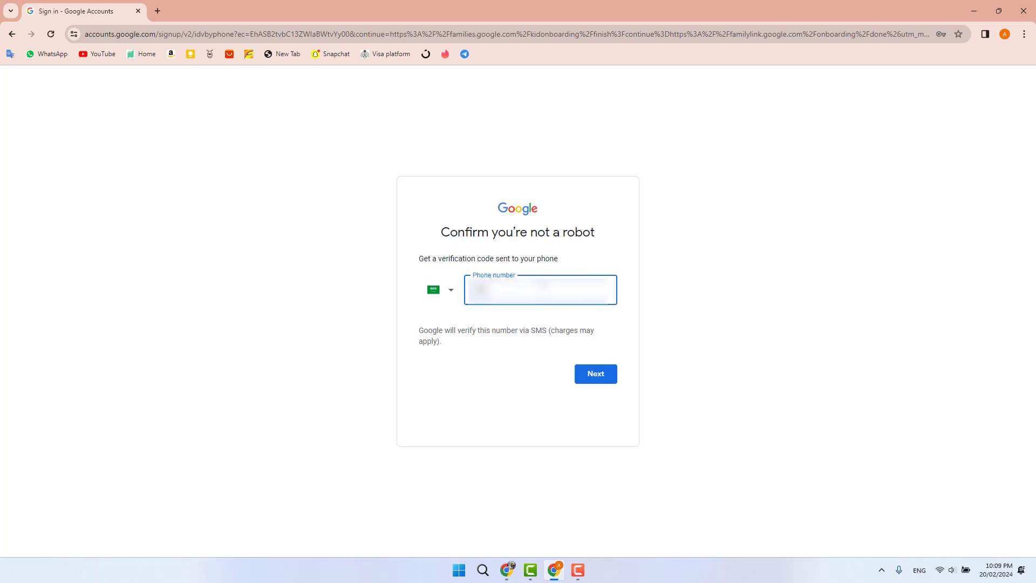
left_click(596, 377)
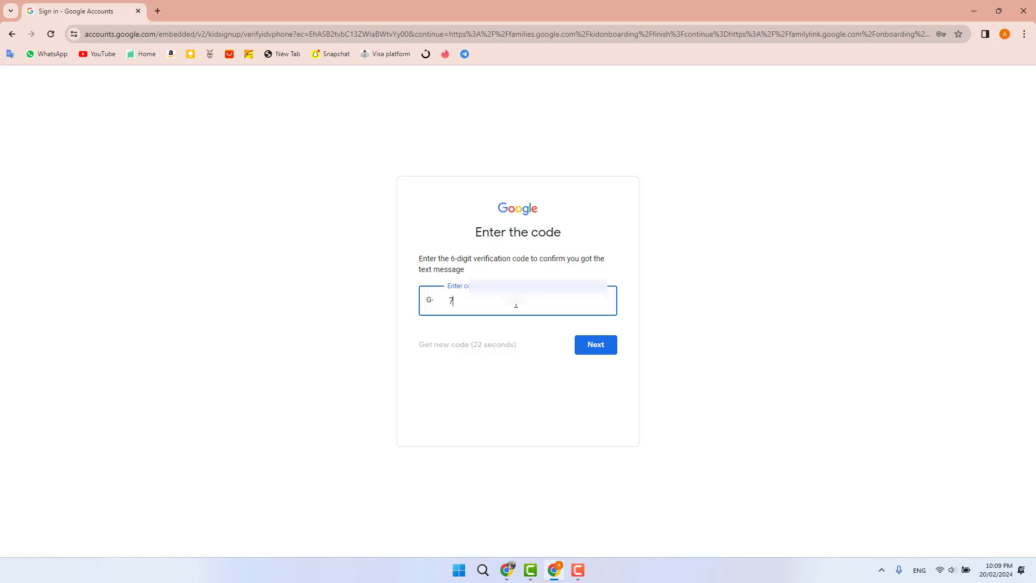
type("80")
left_click(599, 354)
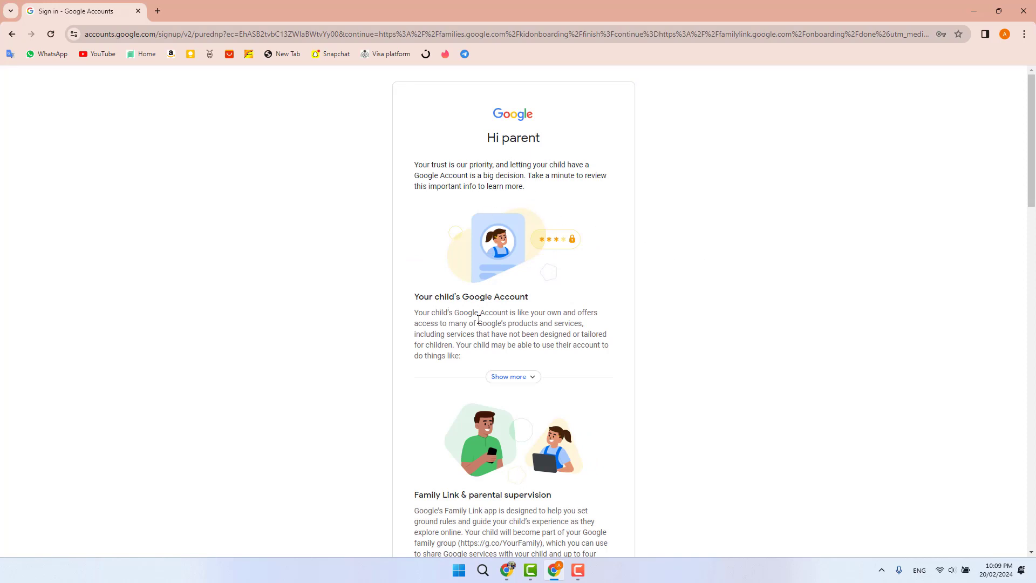
Tick both Parental Consent checkboxes on the 'Hi parent' page and agree.
scroll(1034, 240, "down", 3)
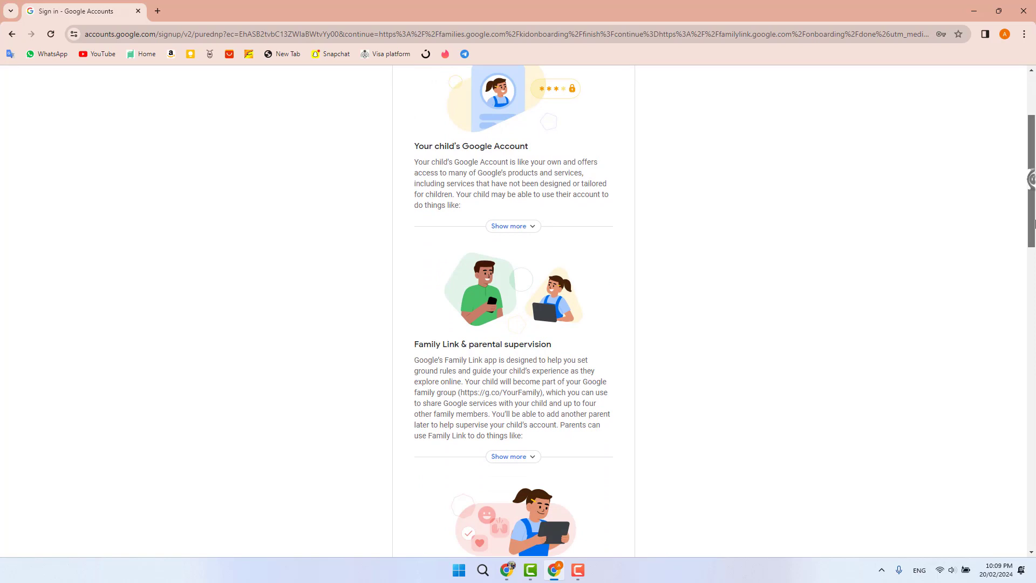
left_click_drag(1035, 232, 661, 475)
left_click(422, 199)
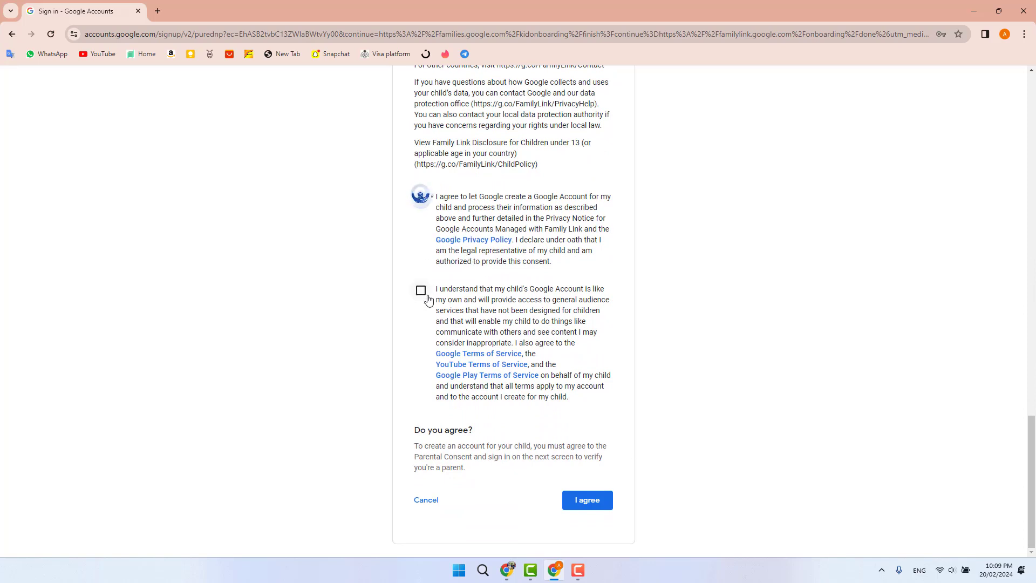
left_click(420, 291)
left_click(579, 510)
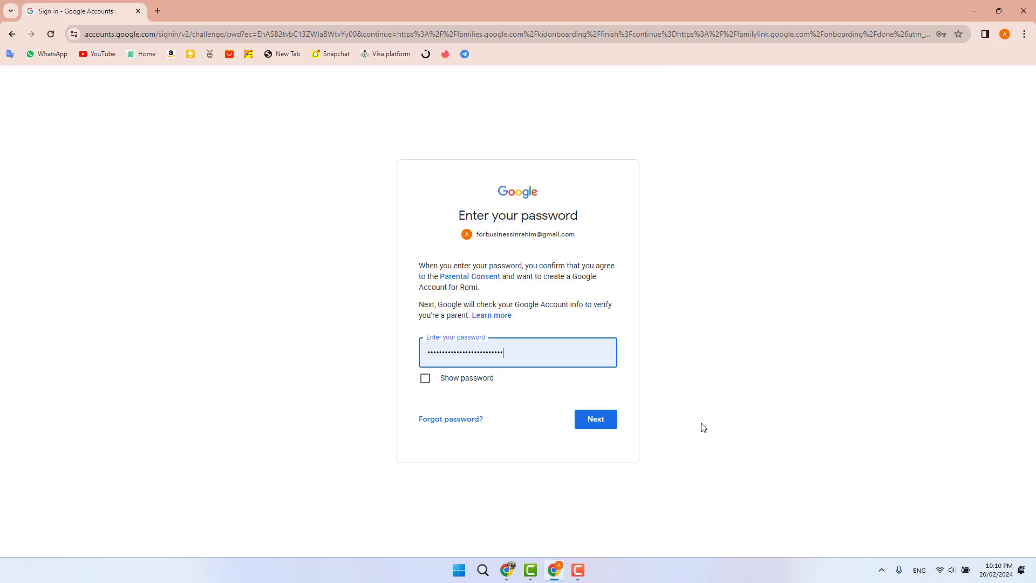
Submit the parent's password and complete 2-Step Verification with a texted code.
left_click(598, 424)
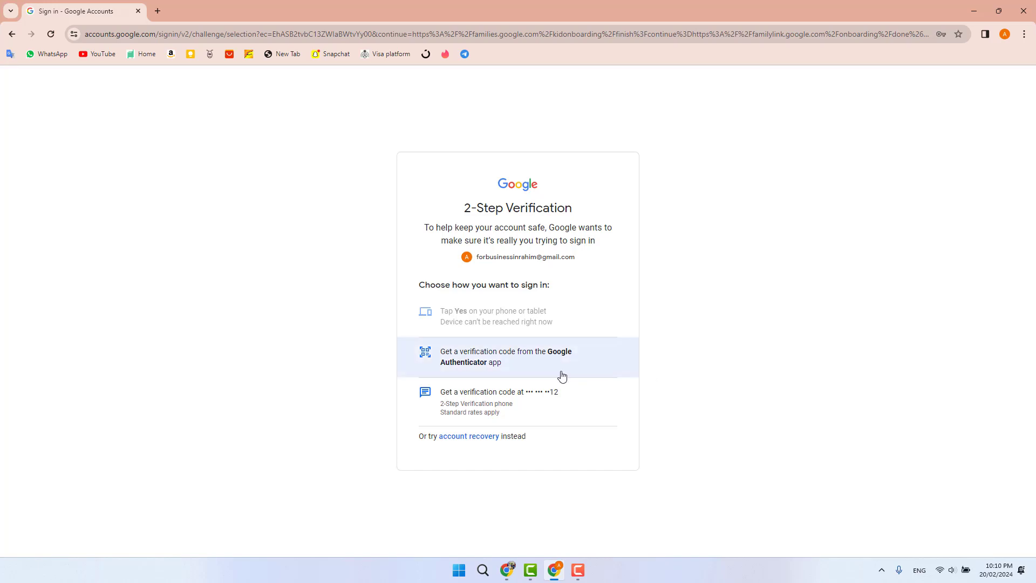
left_click(528, 419)
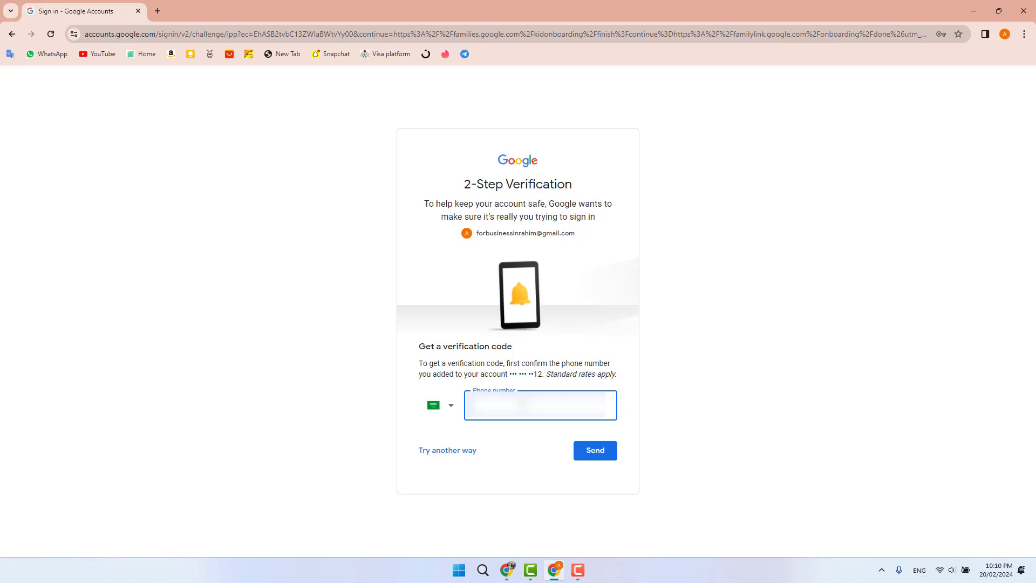
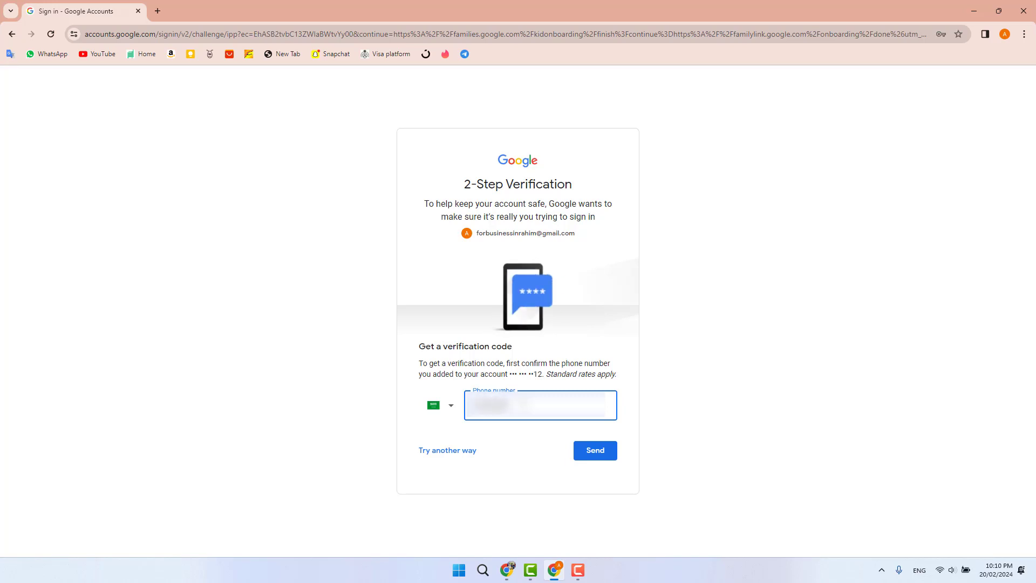
left_click(584, 456)
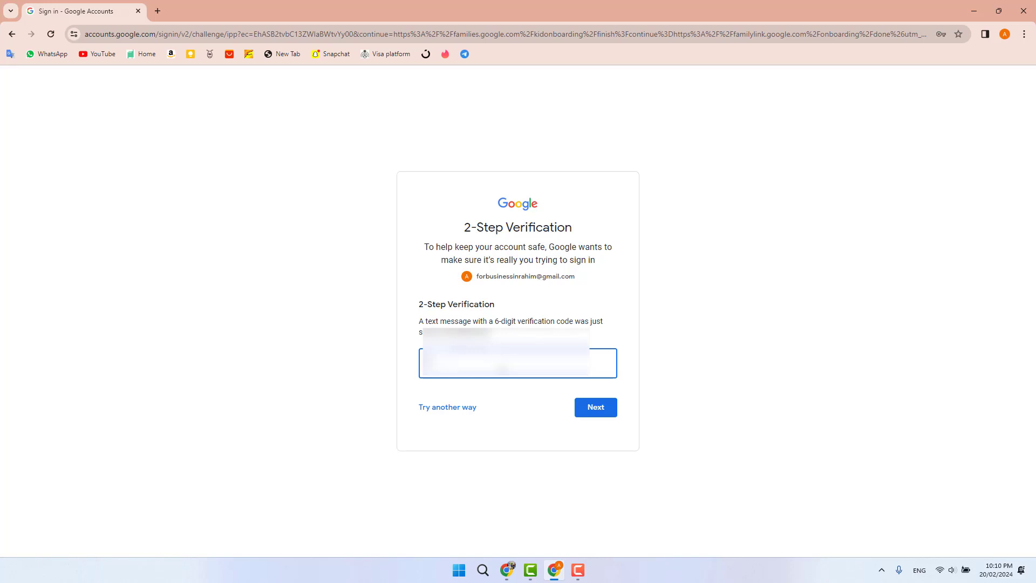
type("00")
left_click(586, 408)
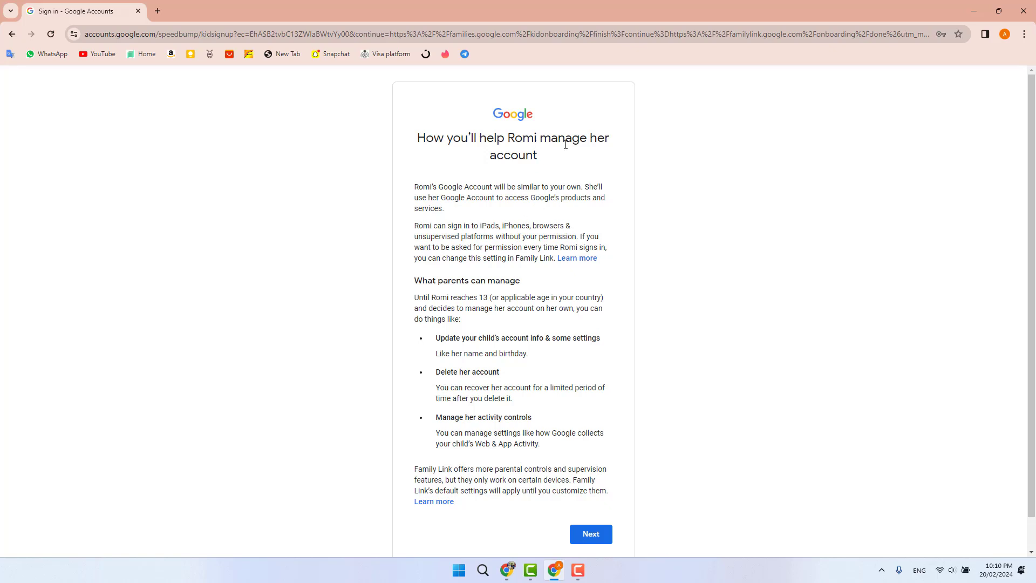
Create the child's account and go to the Controls page in the sidebar.
scroll(1032, 269, "down", 1)
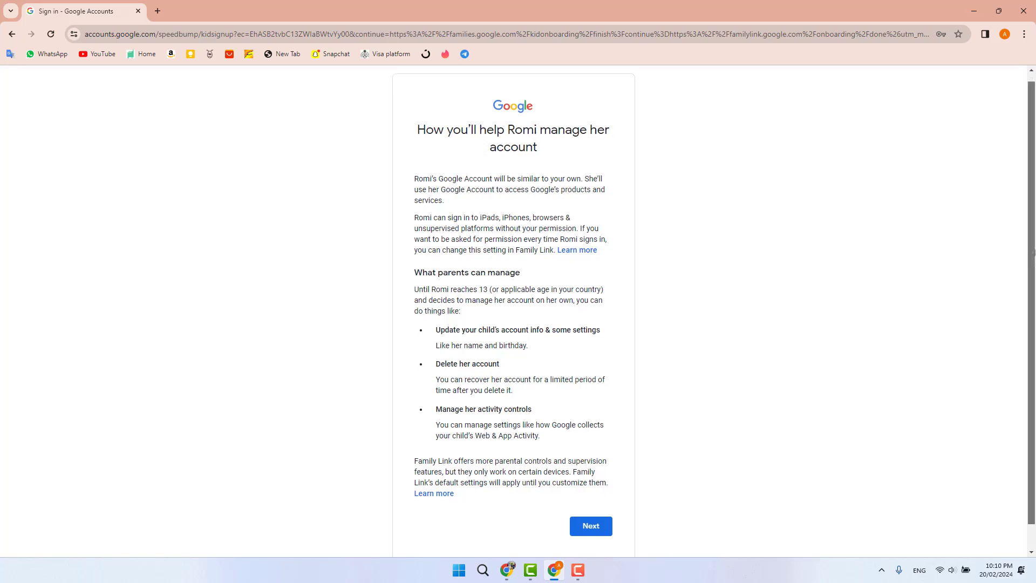
left_click(589, 505)
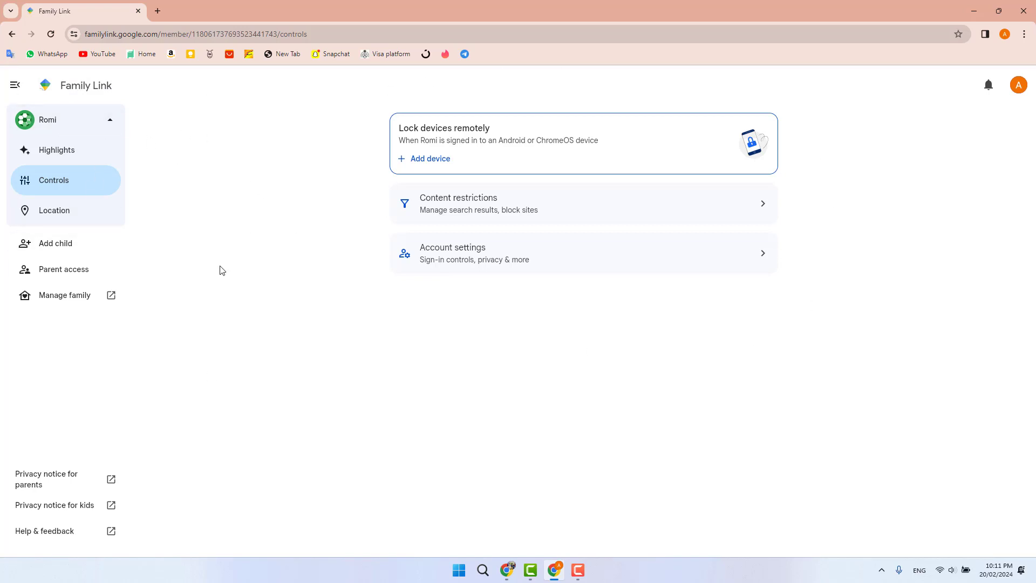
left_click(56, 186)
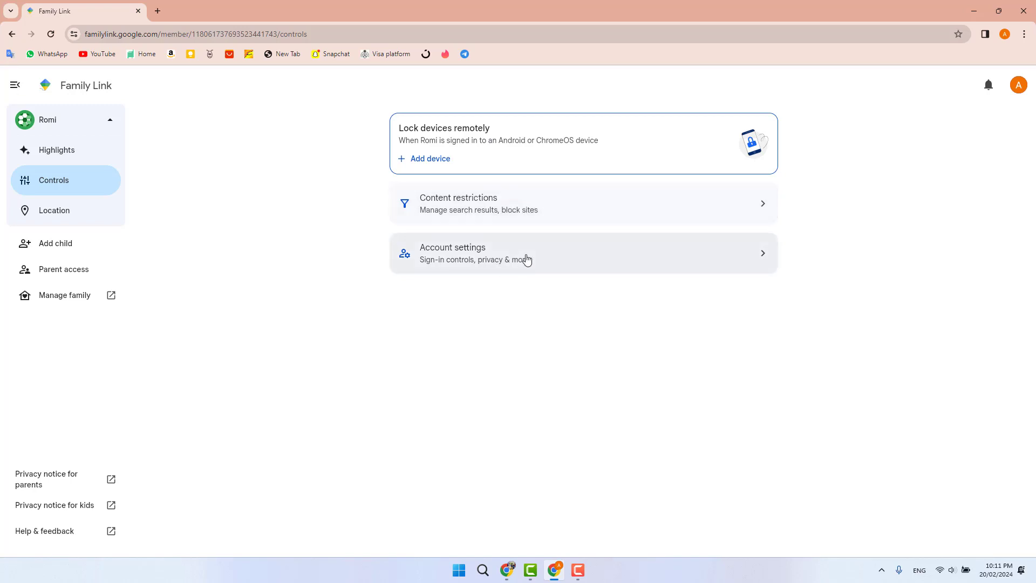
Open the Content restrictions card on the child's Controls page.
left_click(510, 212)
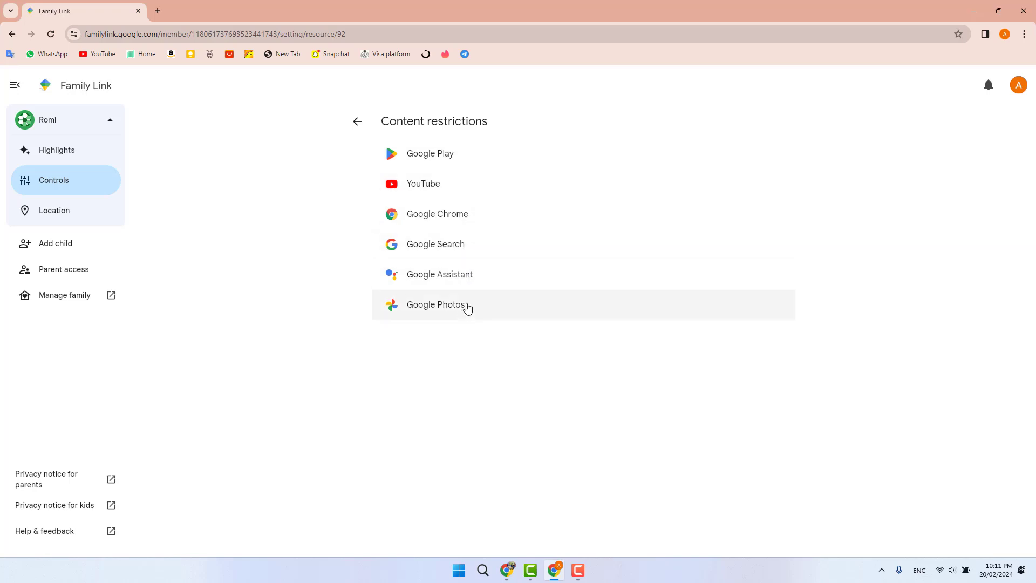
Set up YouTube Kids with Preschool content and search turned on.
left_click(462, 187)
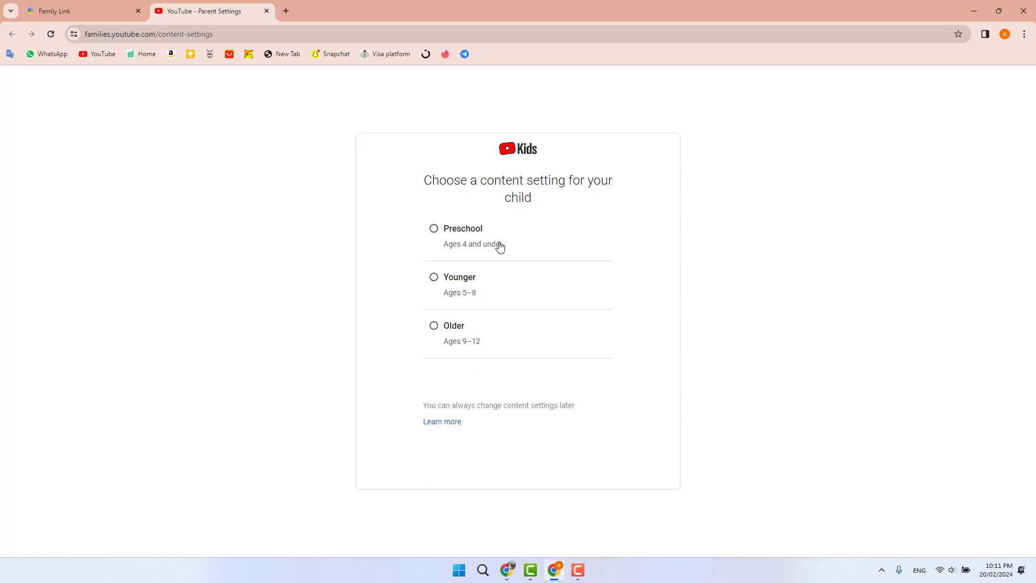
left_click(446, 236)
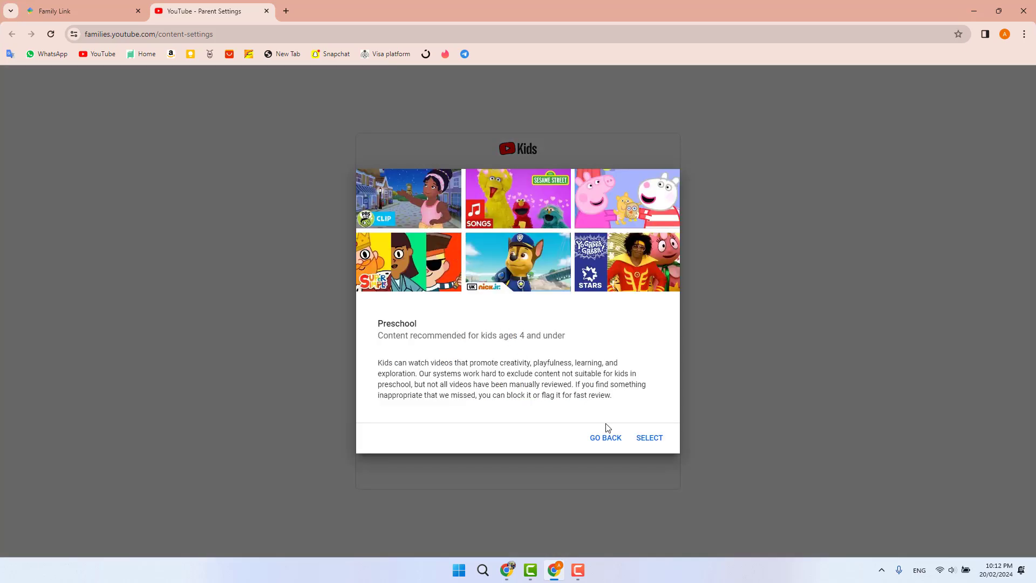
left_click(648, 440)
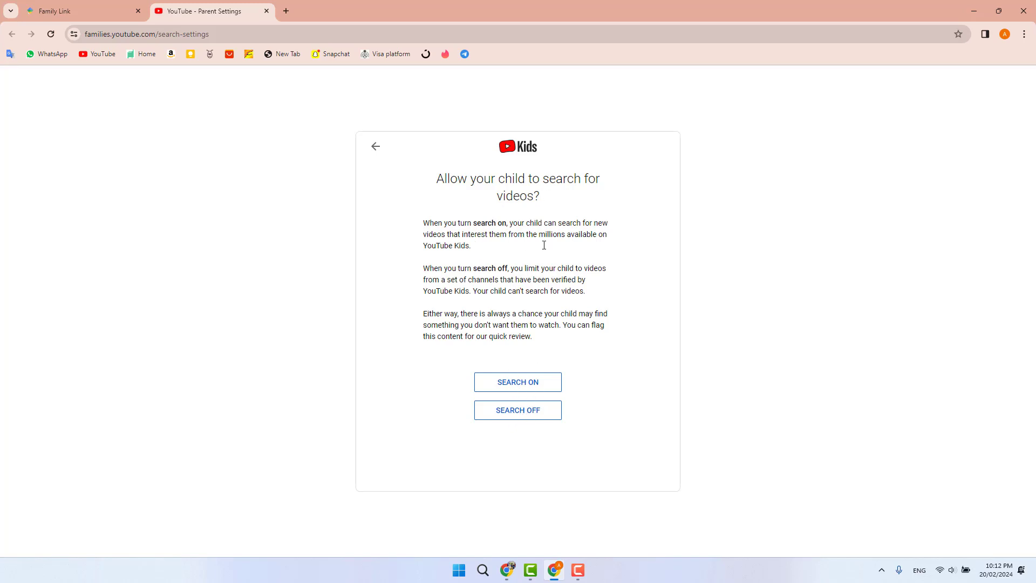
left_click(535, 383)
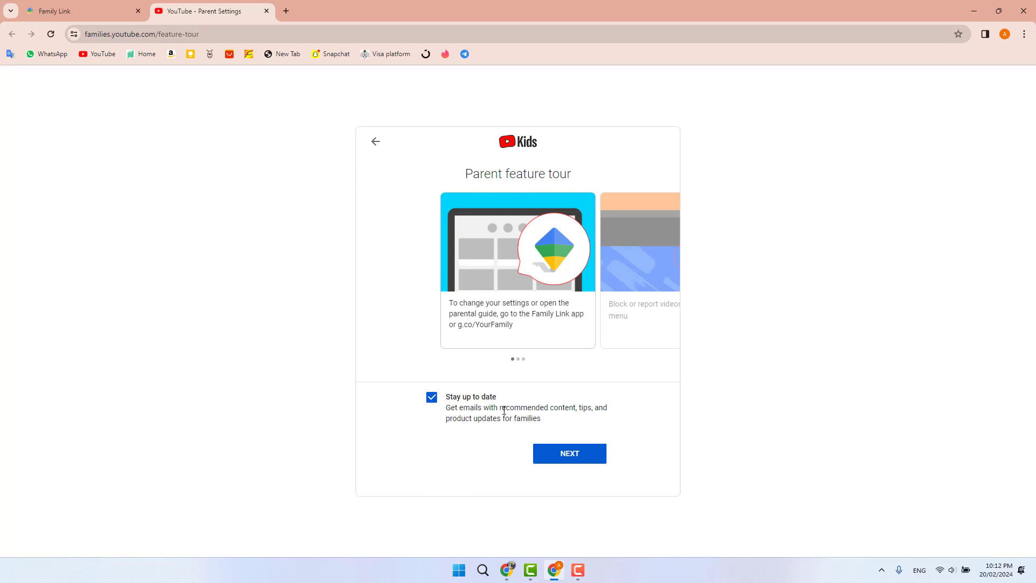
left_click(568, 460)
left_click(575, 451)
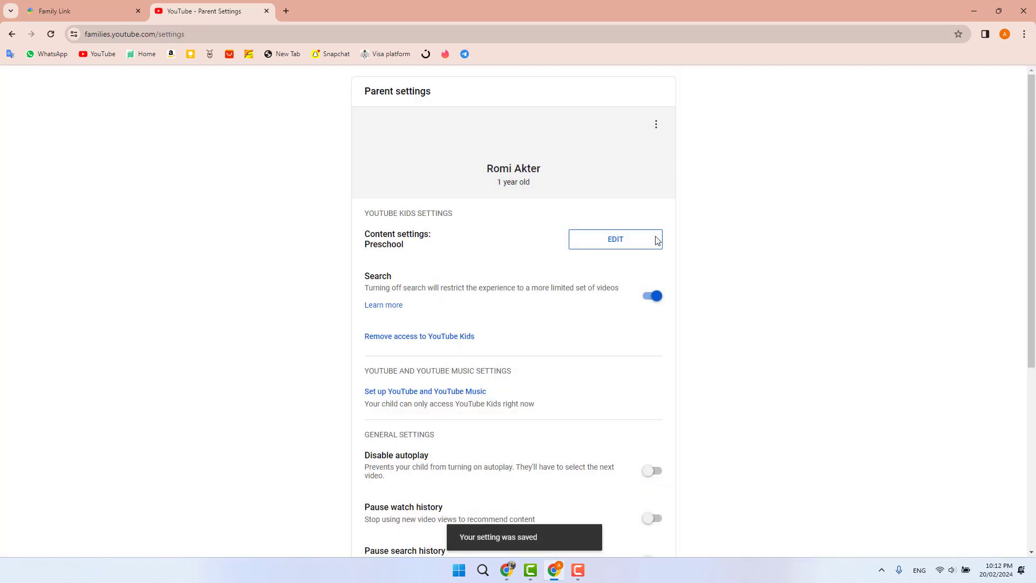
Scroll through the YouTube Kids Parent settings, then close that tab.
left_click_drag(1031, 111, 1030, 186)
scroll(1031, 186, "up", 1)
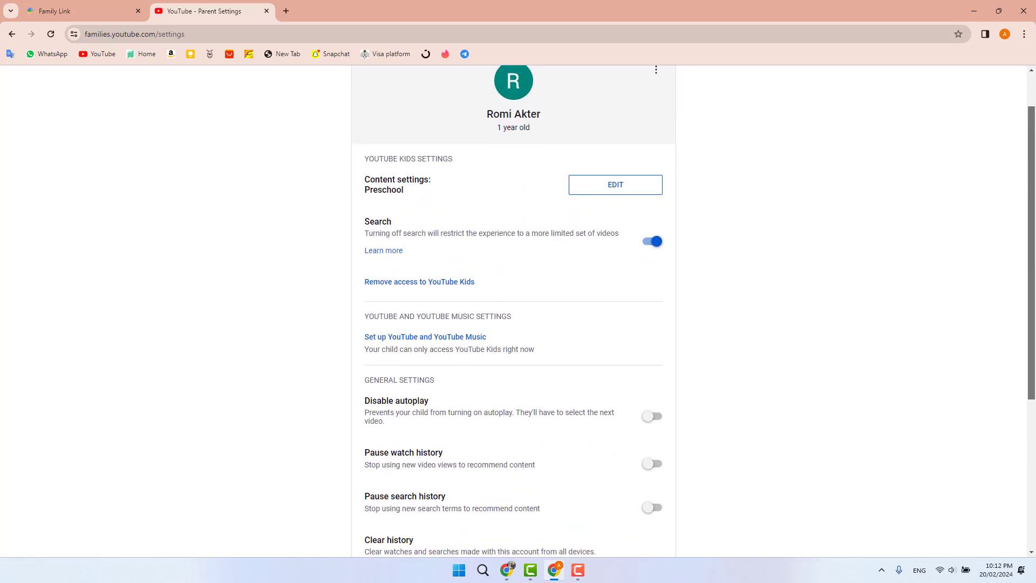
scroll(1031, 186, "up", 1)
left_click(1033, 416)
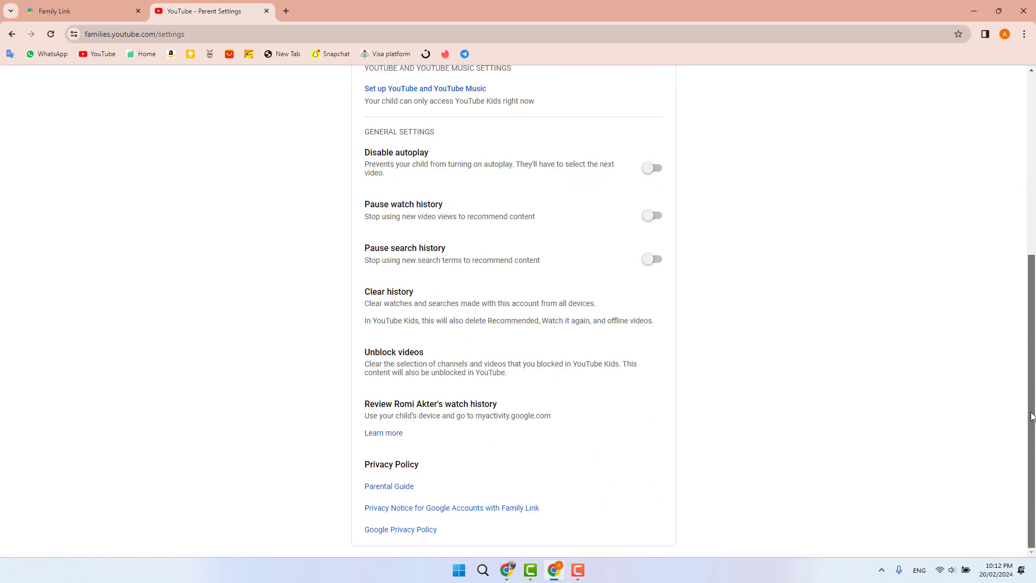
scroll(1033, 435, "up", 10)
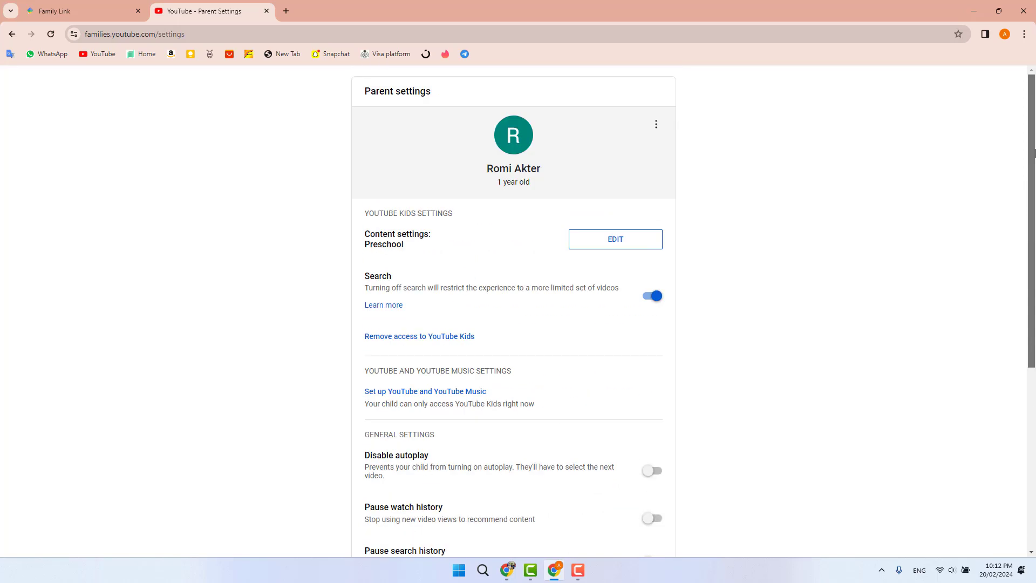
left_click(266, 11)
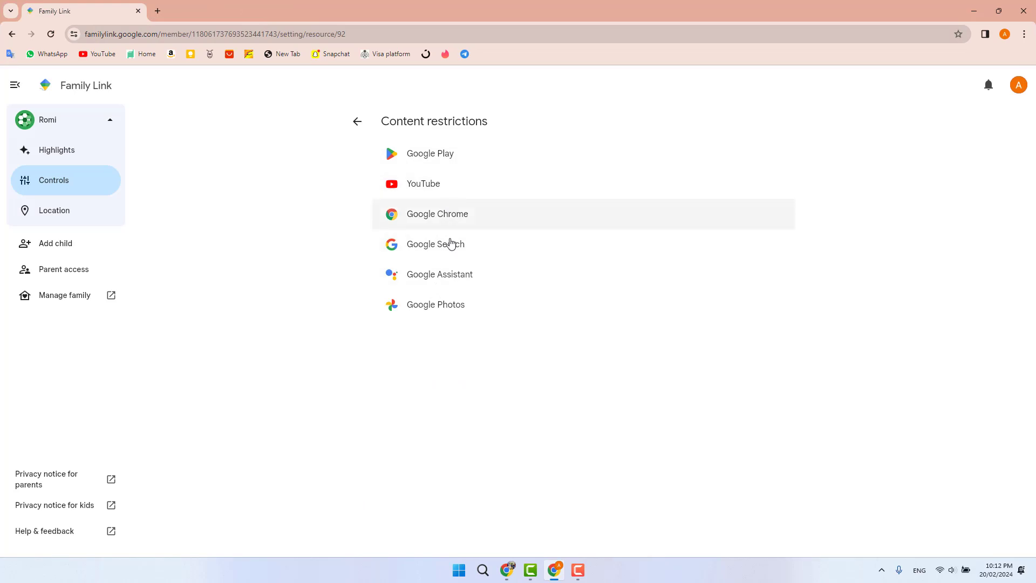
Review the Google Play restrictions, go back, then view the child's Location page.
left_click(446, 153)
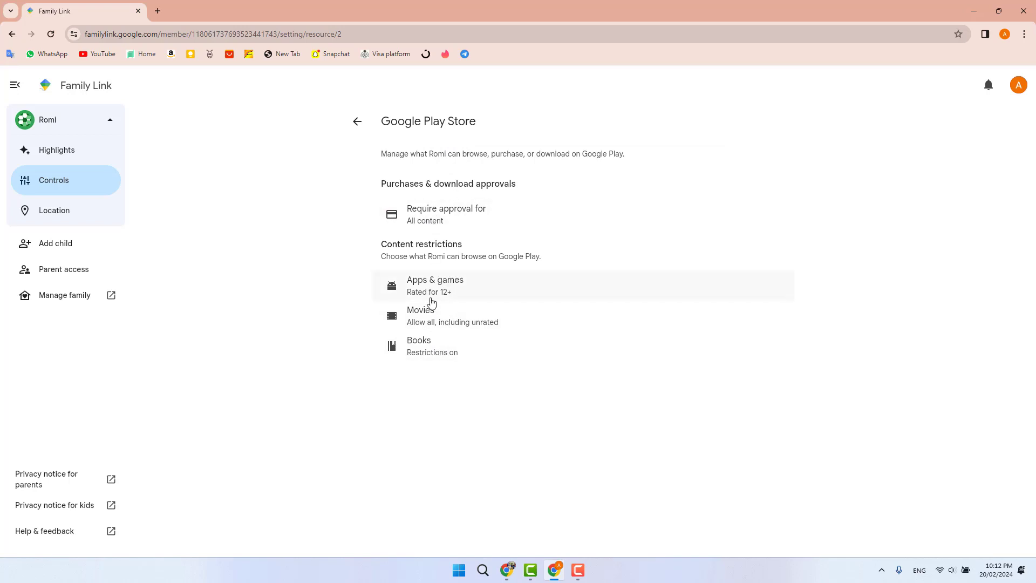
left_click(356, 122)
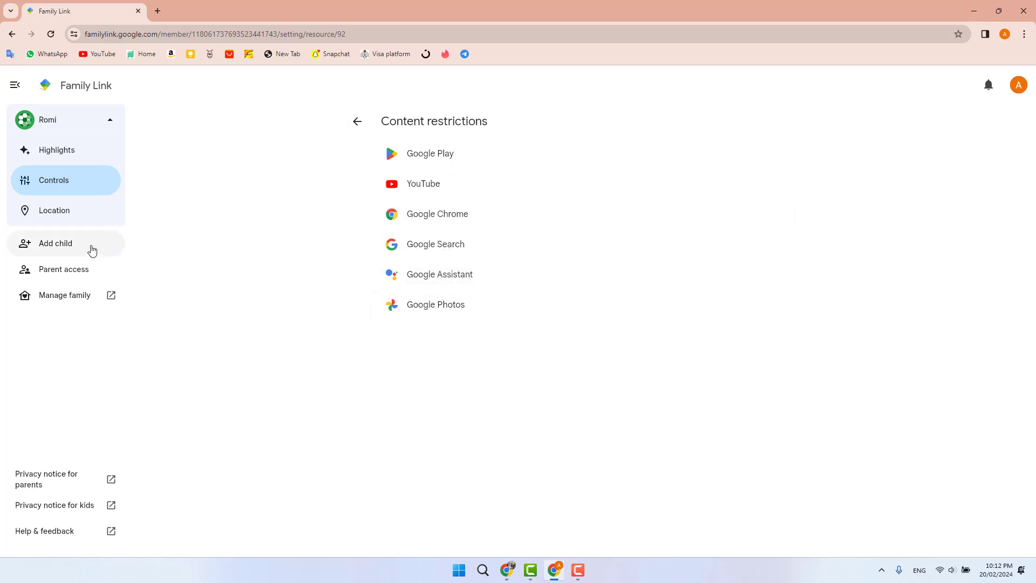
left_click(65, 223)
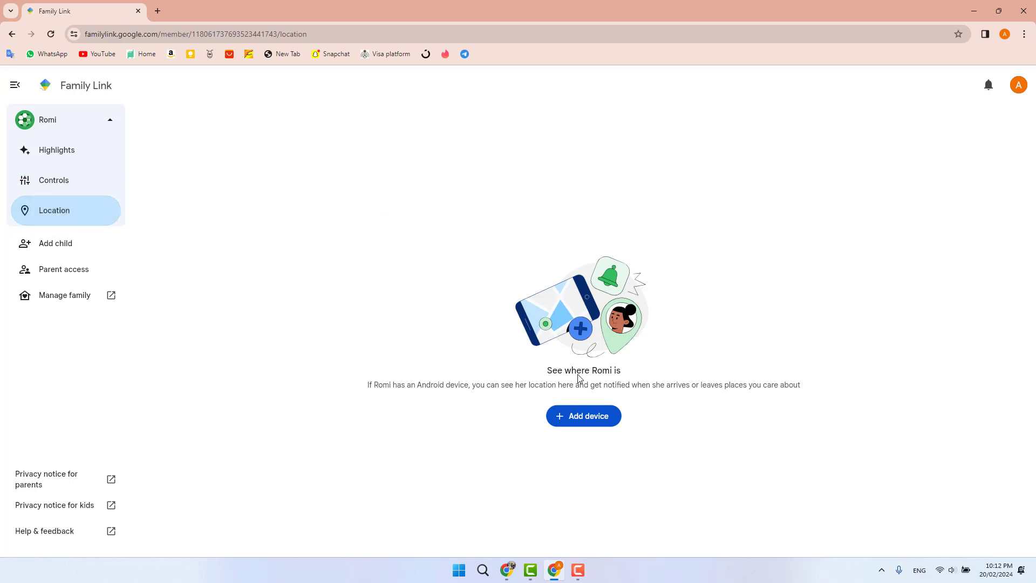
Check the Location page's add-device option, then the add-child flow.
left_click(593, 423)
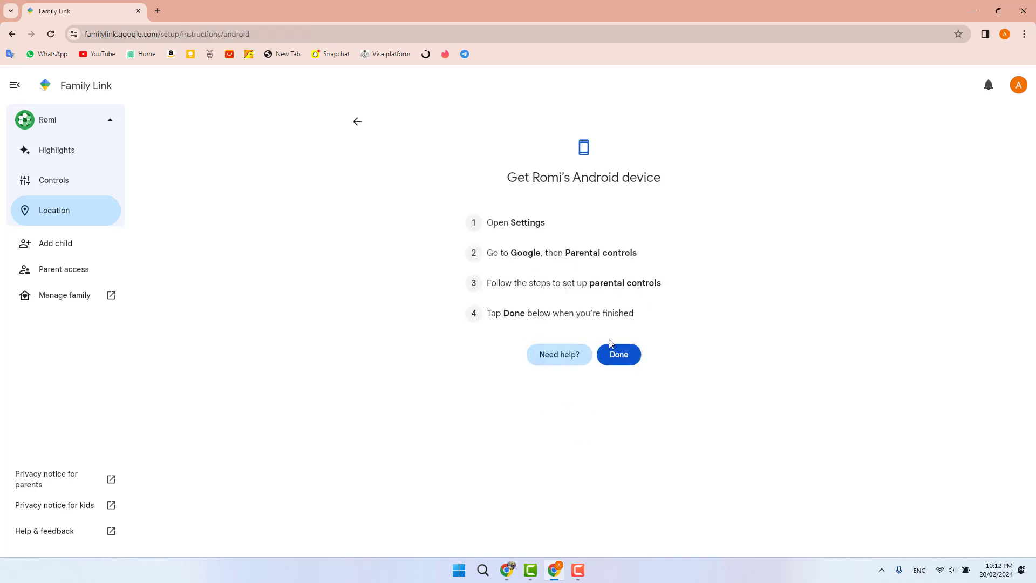
left_click(61, 215)
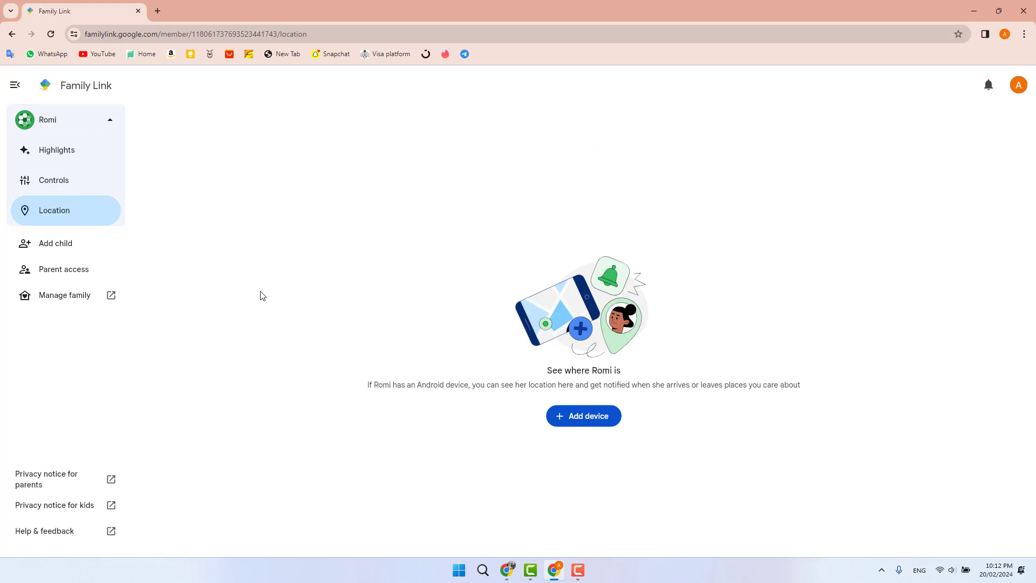
left_click(70, 248)
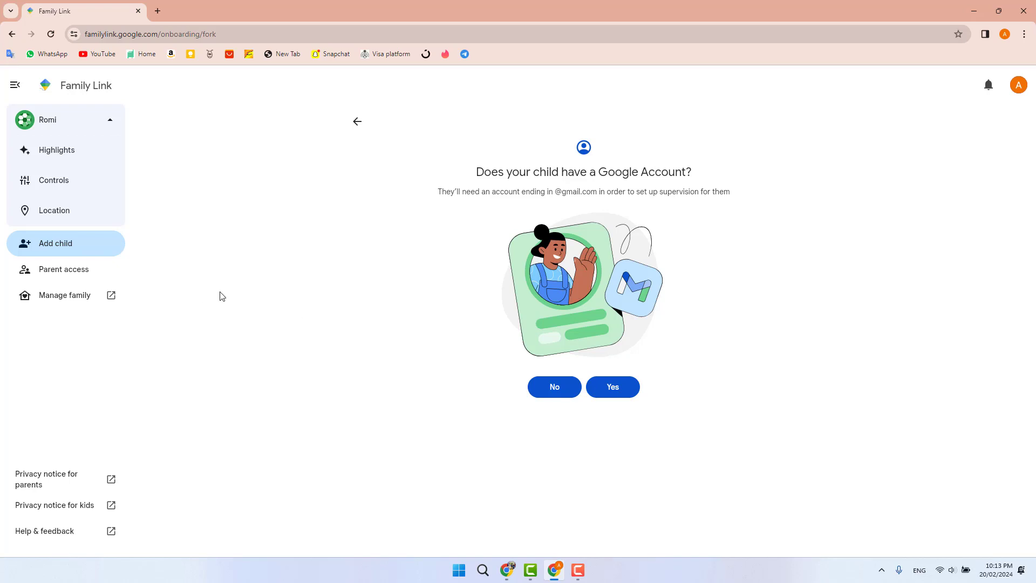
Expand the child's menu links and bring up the child's Controls overview.
left_click(106, 123)
left_click(59, 123)
left_click(57, 124)
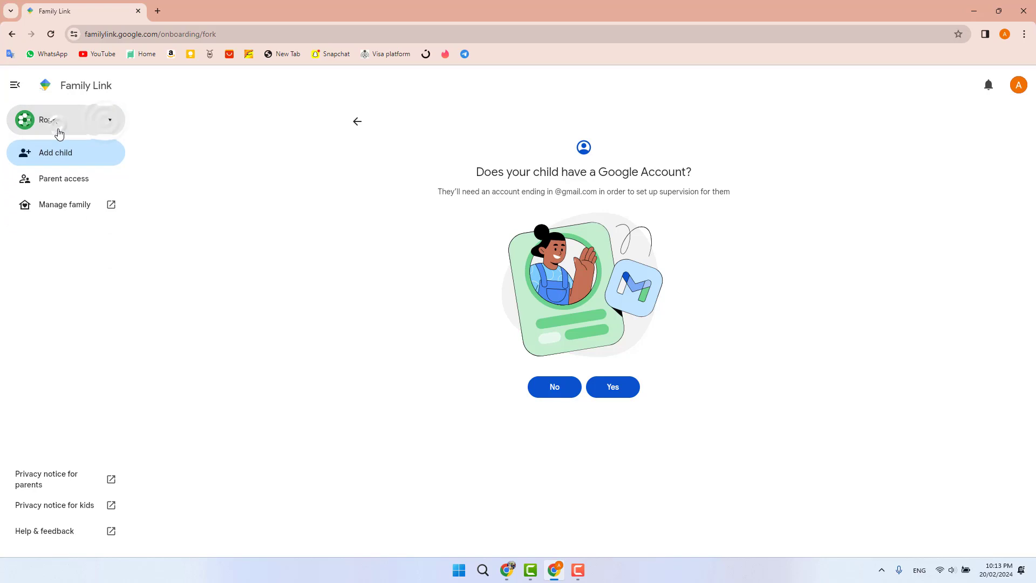
left_click(63, 117)
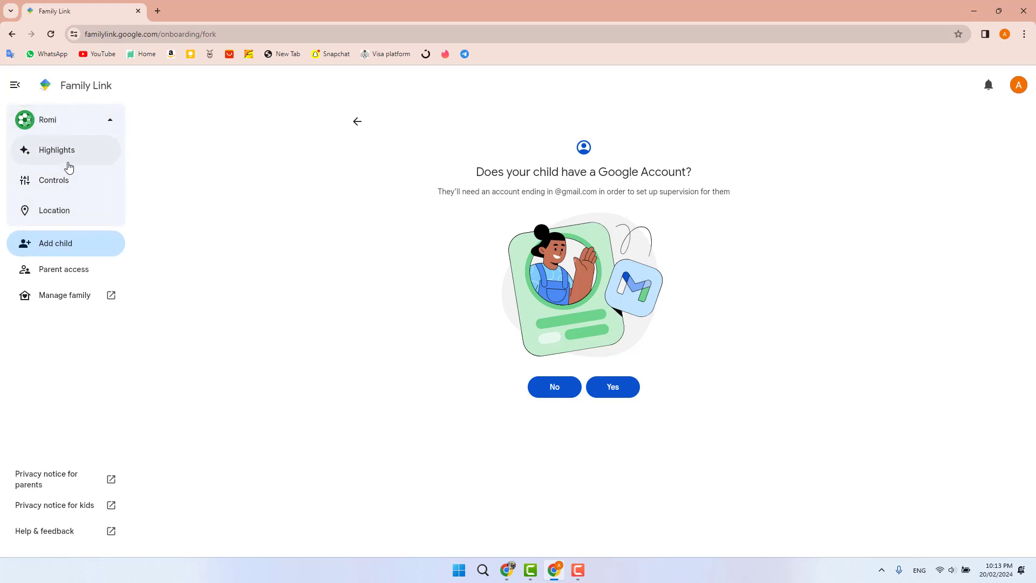
left_click(64, 188)
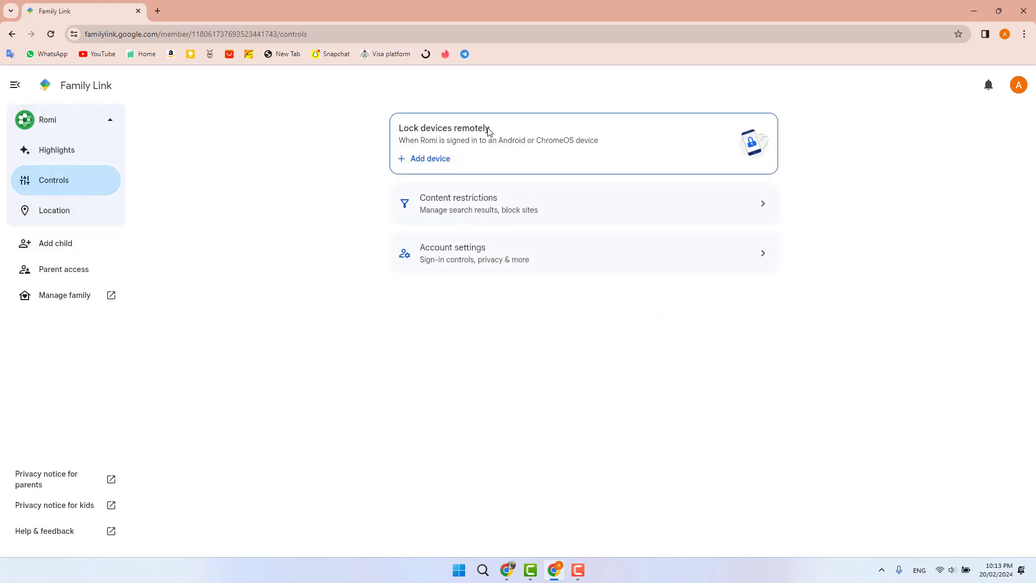
left_click(105, 119)
left_click(99, 123)
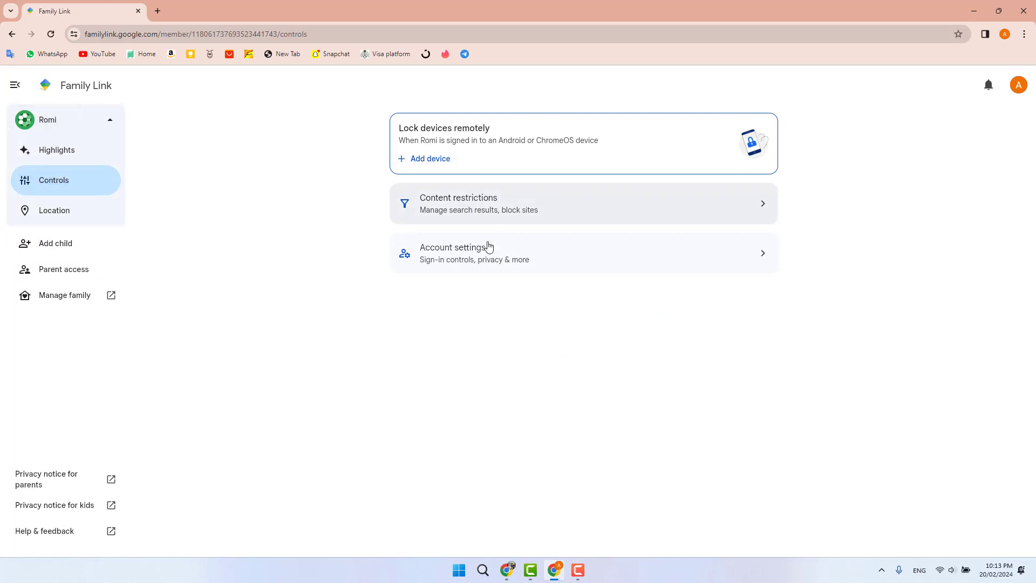
left_click(432, 261)
left_click(432, 162)
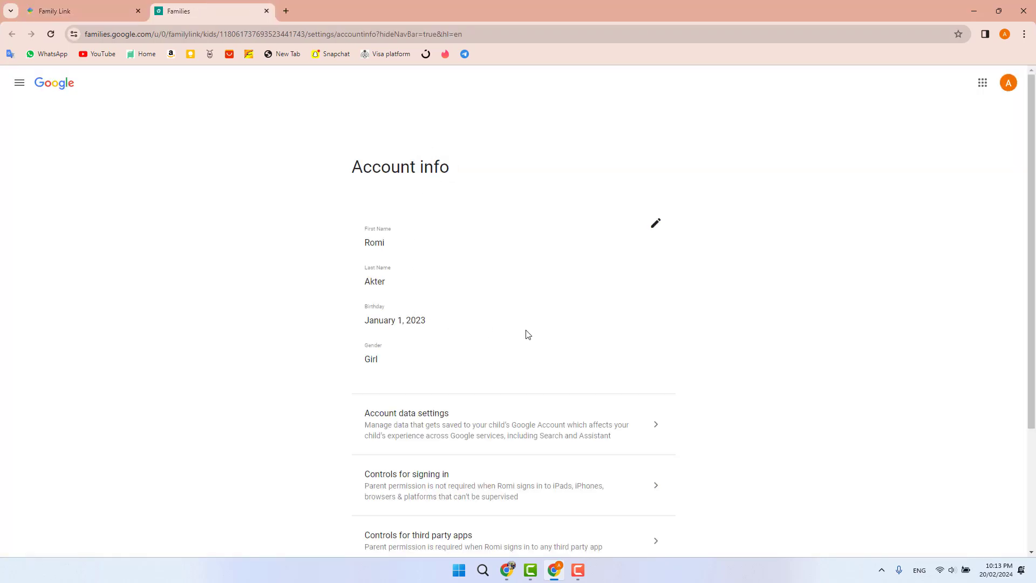
scroll(1029, 359, "down", 3)
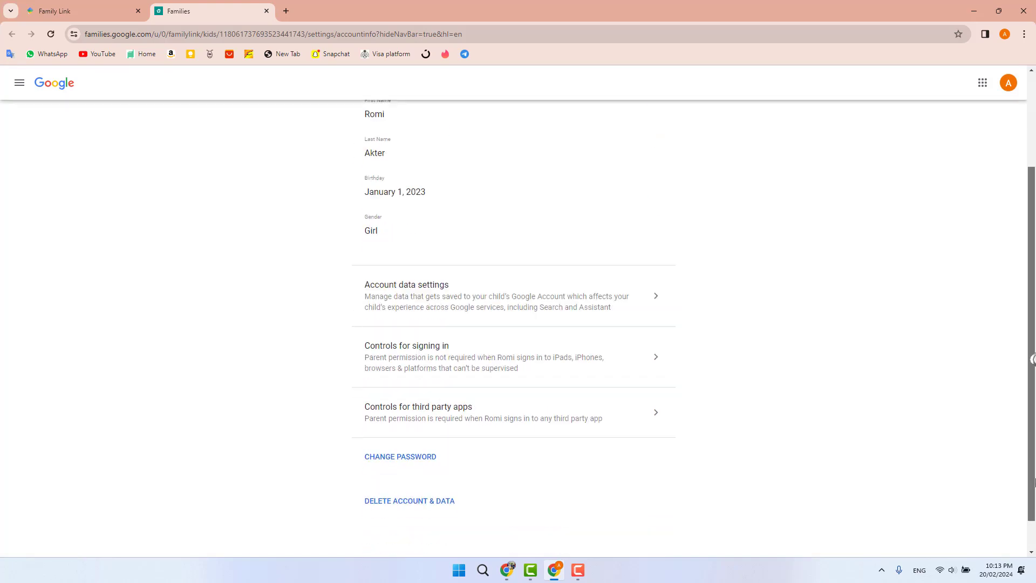
scroll(1029, 359, "up", 3)
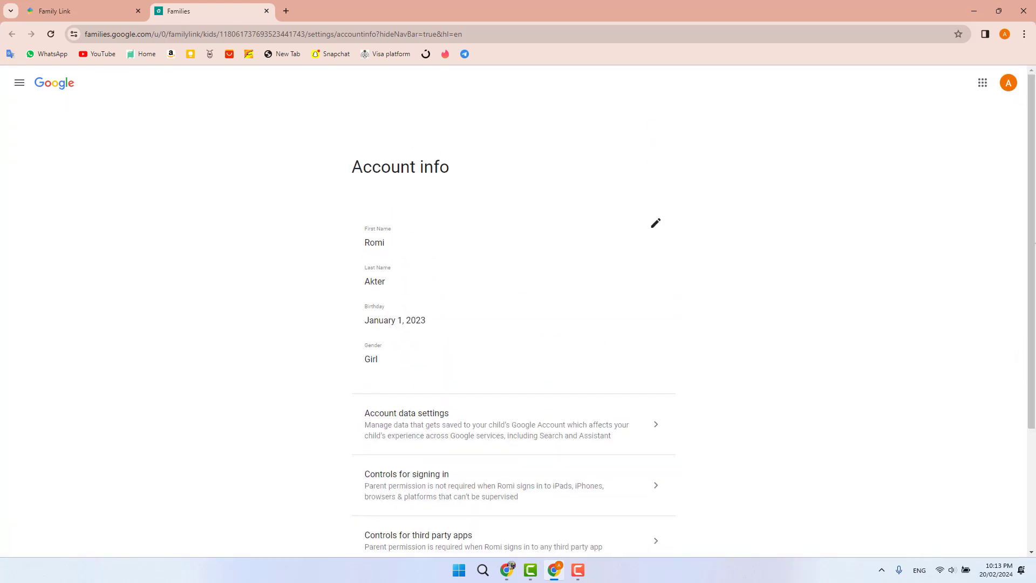
scroll(1034, 413, "down", 3)
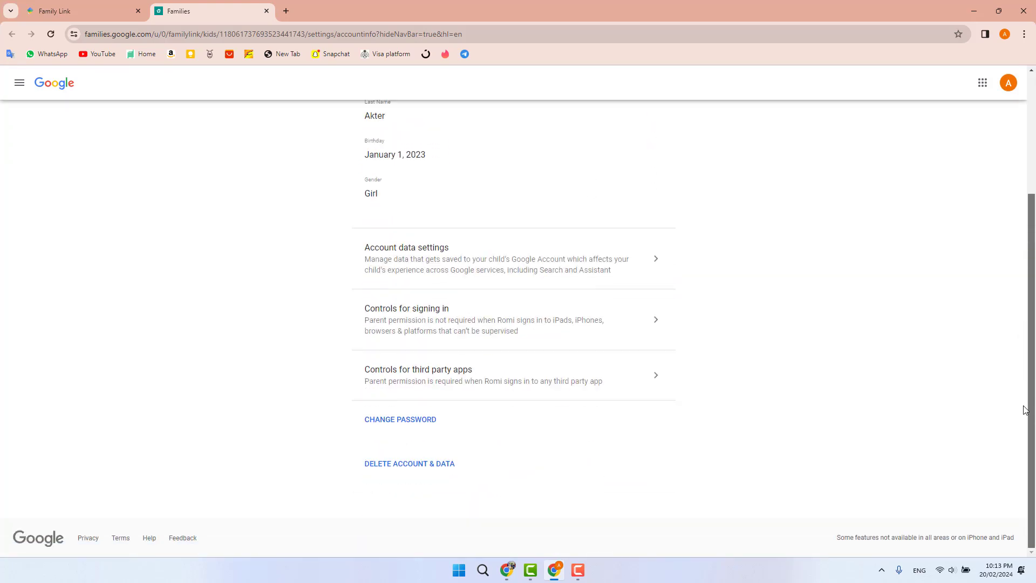
left_click(267, 10)
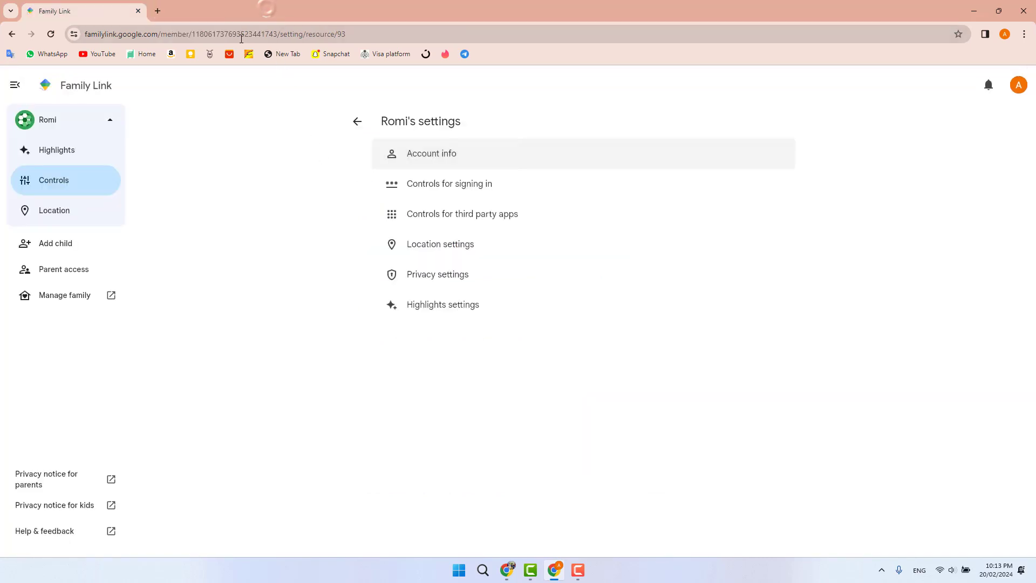
left_click(356, 123)
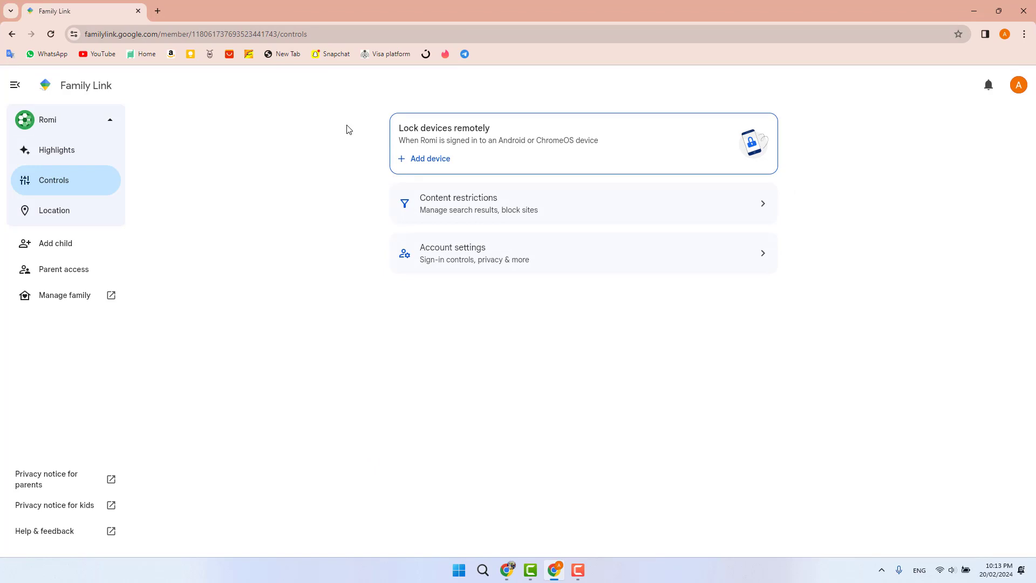